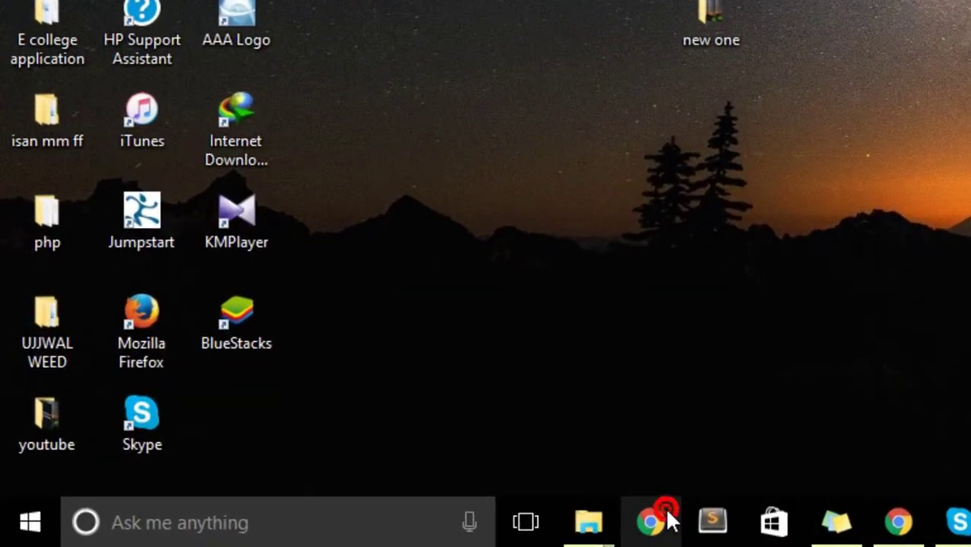
Open Chrome in a maximized window and search Google for winrar.
click(490, 527)
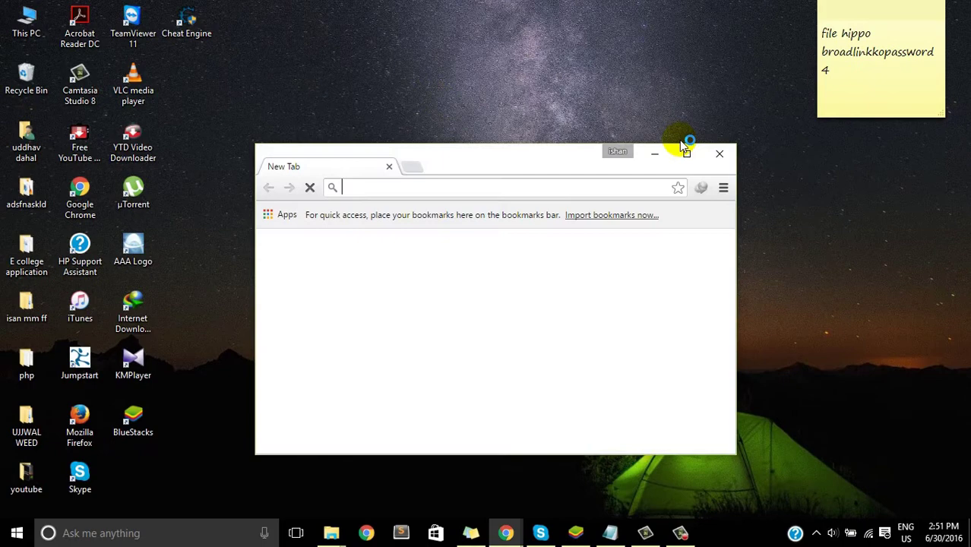
double_click(566, 156)
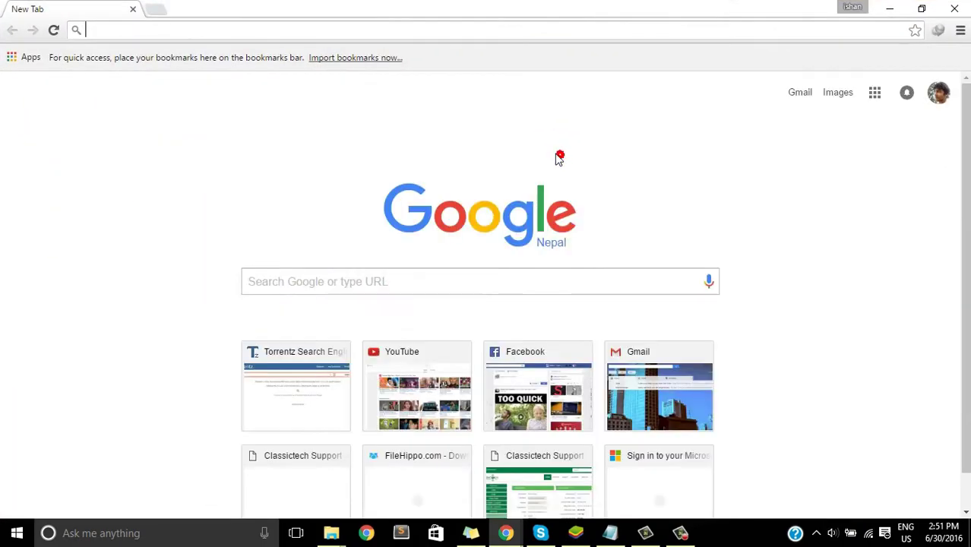
click(624, 51)
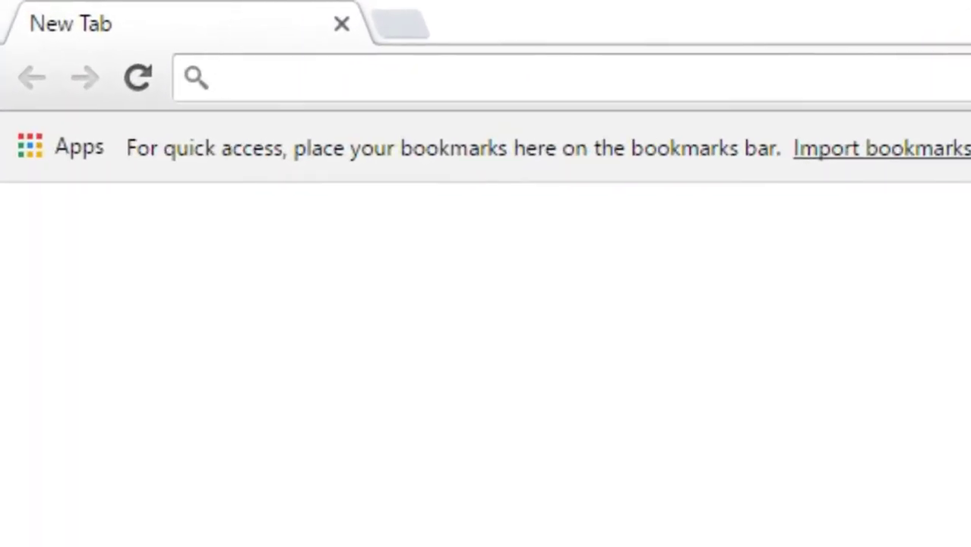
text(win)
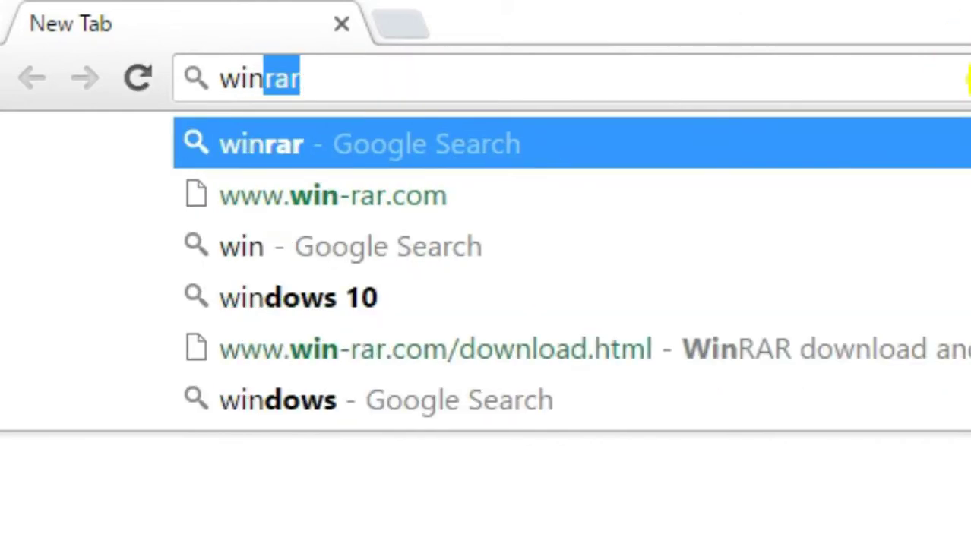
text(rar)
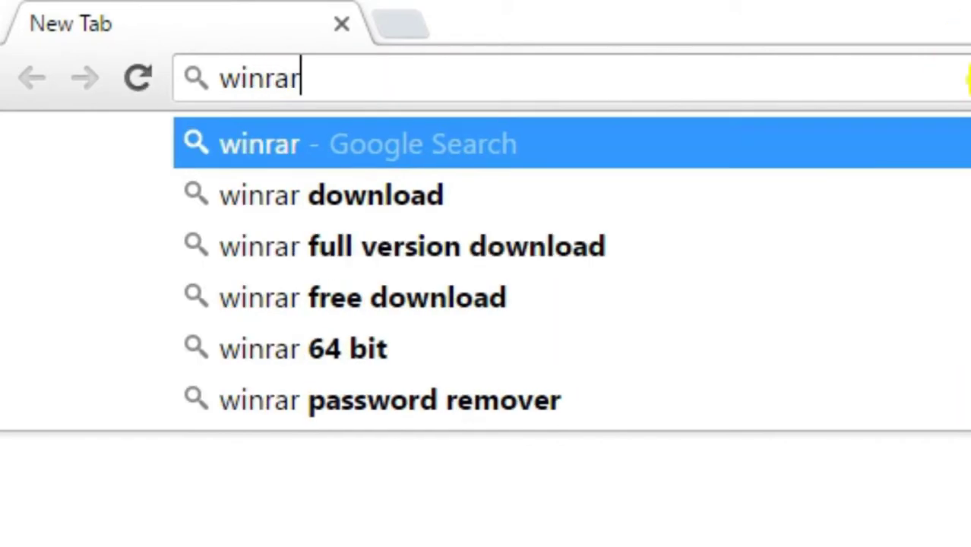
key(Return)
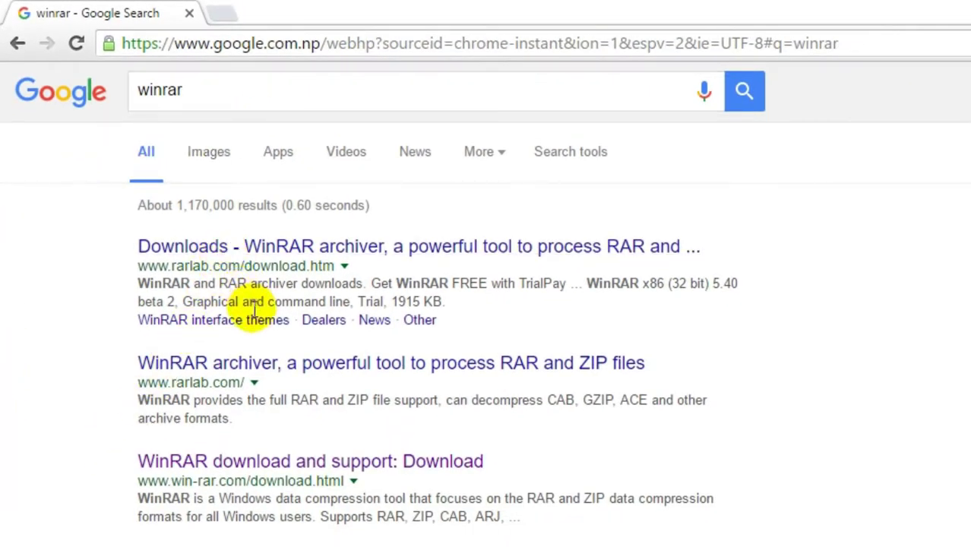
Open the win-rar.com download page from the results and choose the English 5.31 32bit version for Windows.
click(254, 468)
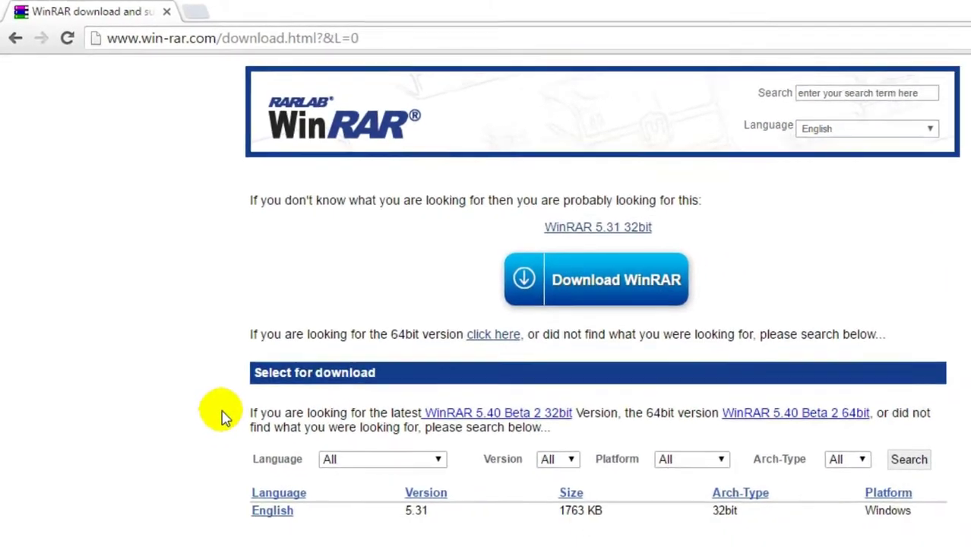
scroll(160, 181, down, 1)
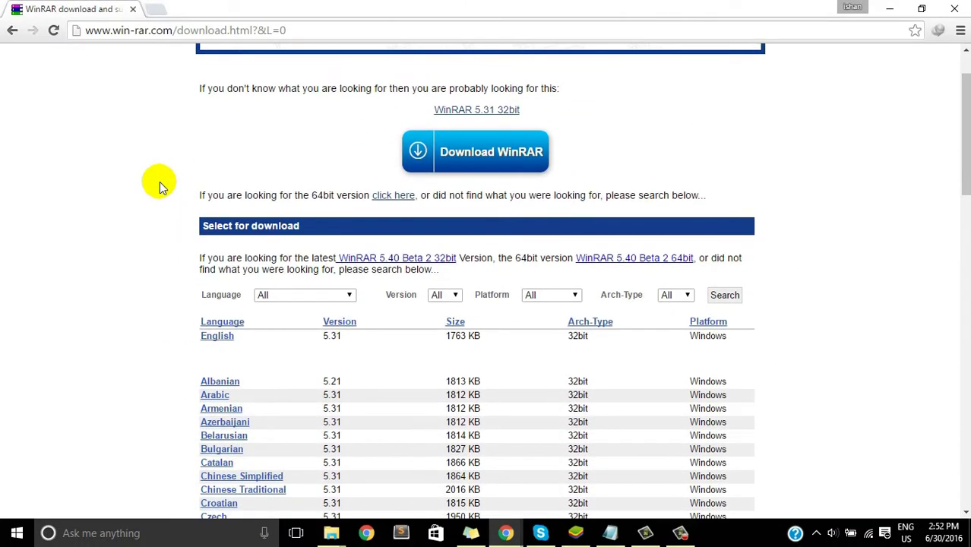
scroll(160, 181, down, 1)
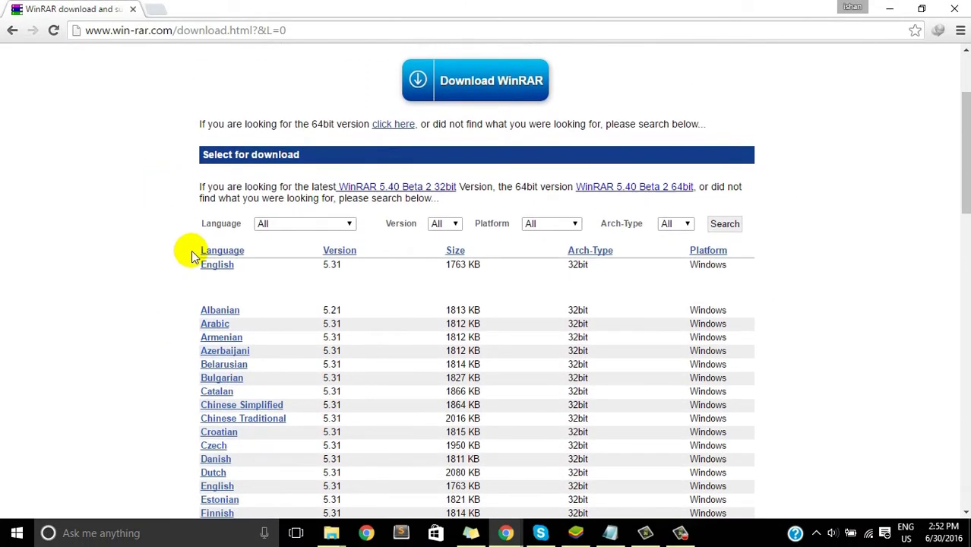
scroll(224, 272, down, 2)
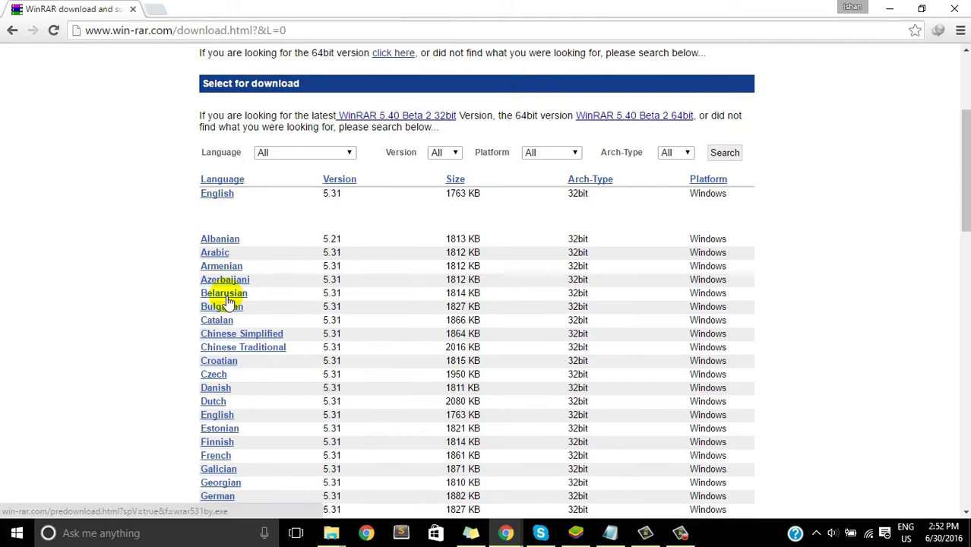
scroll(228, 302, down, 3)
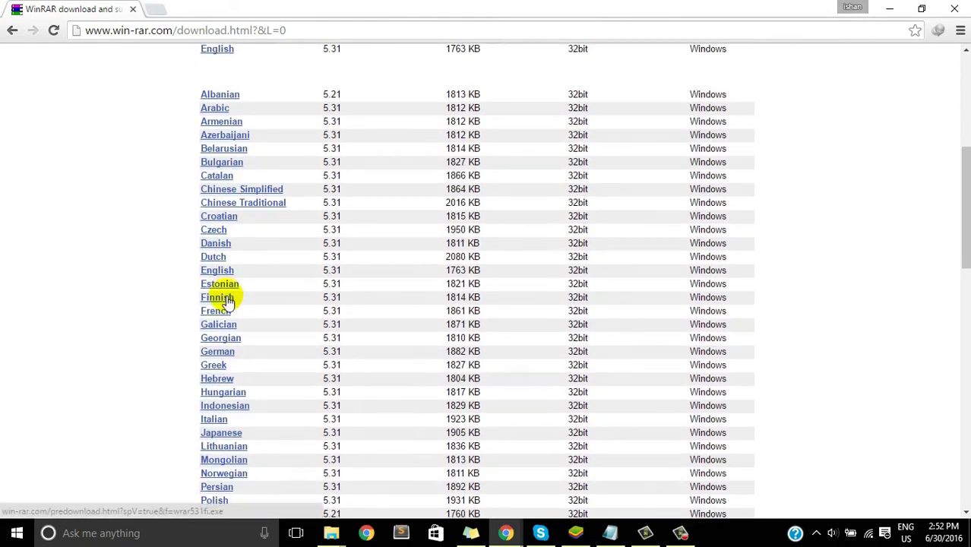
scroll(228, 302, down, 6)
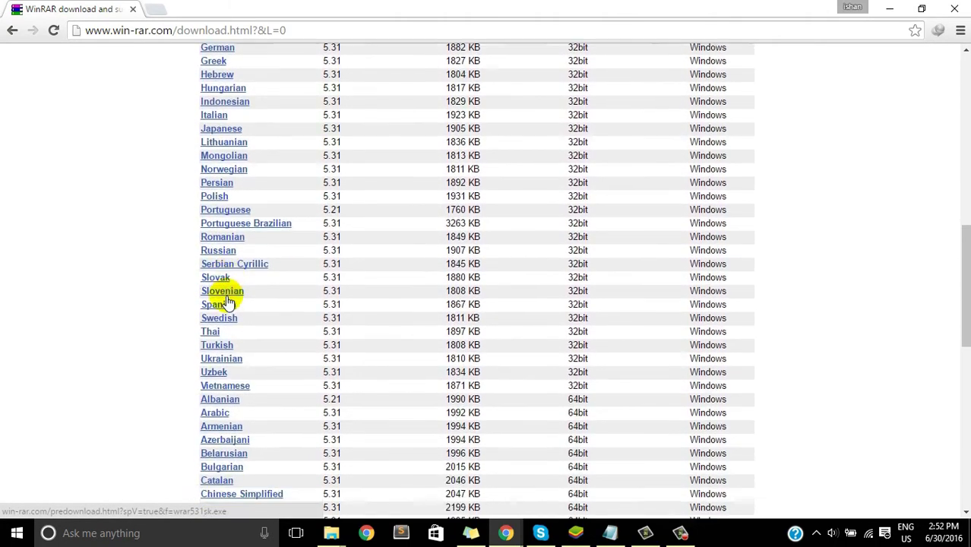
scroll(228, 302, down, 5)
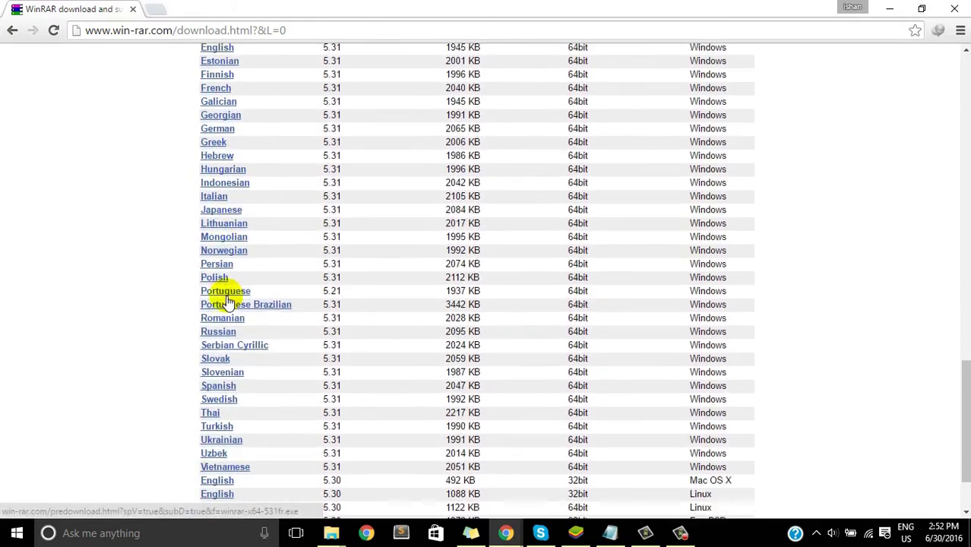
scroll(228, 302, up, 18)
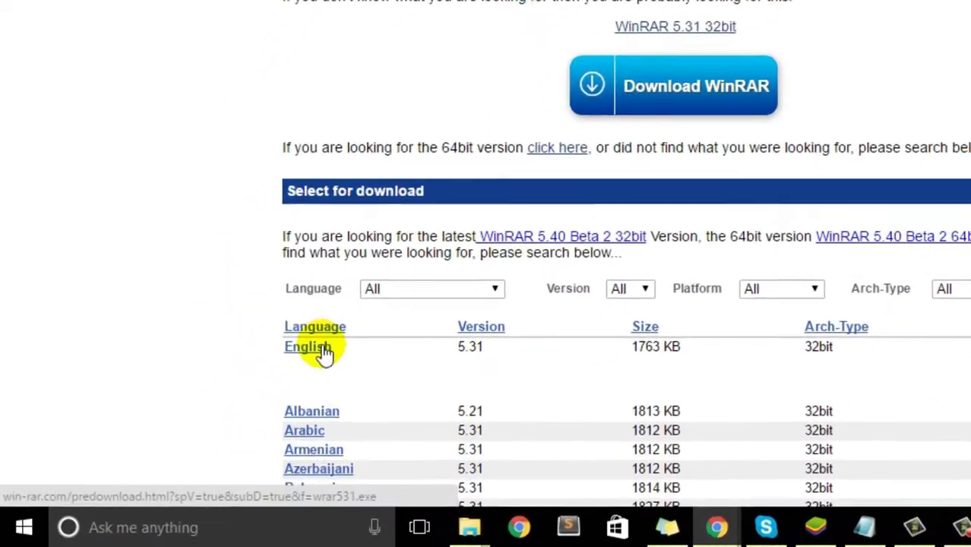
click(229, 411)
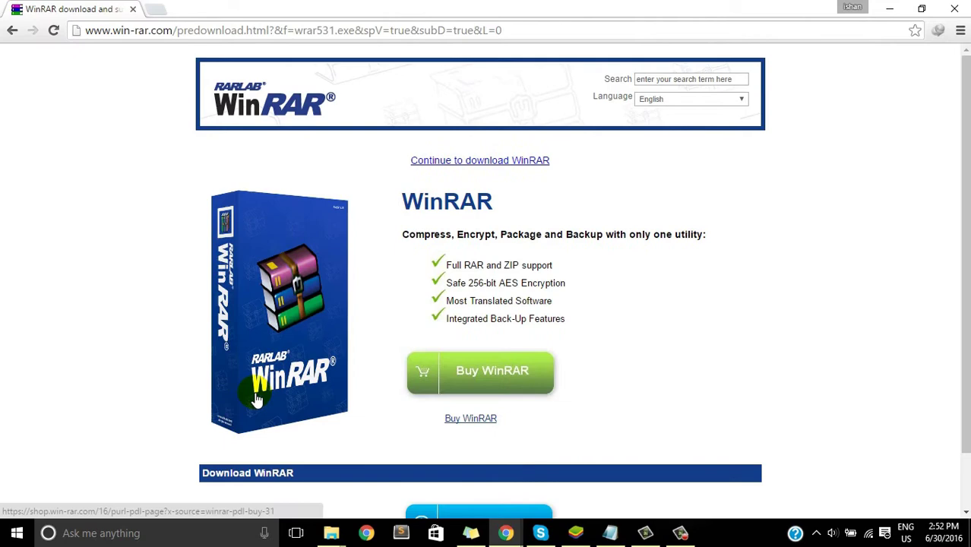
Download the WinRAR installer wrar531.exe to the Downloads\Programs folder.
scroll(700, 335, down, 2)
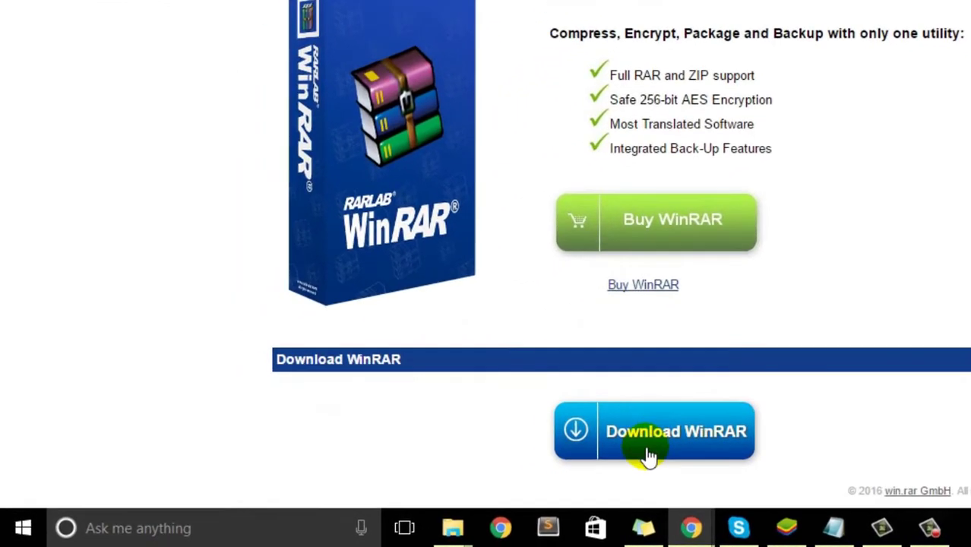
click(645, 443)
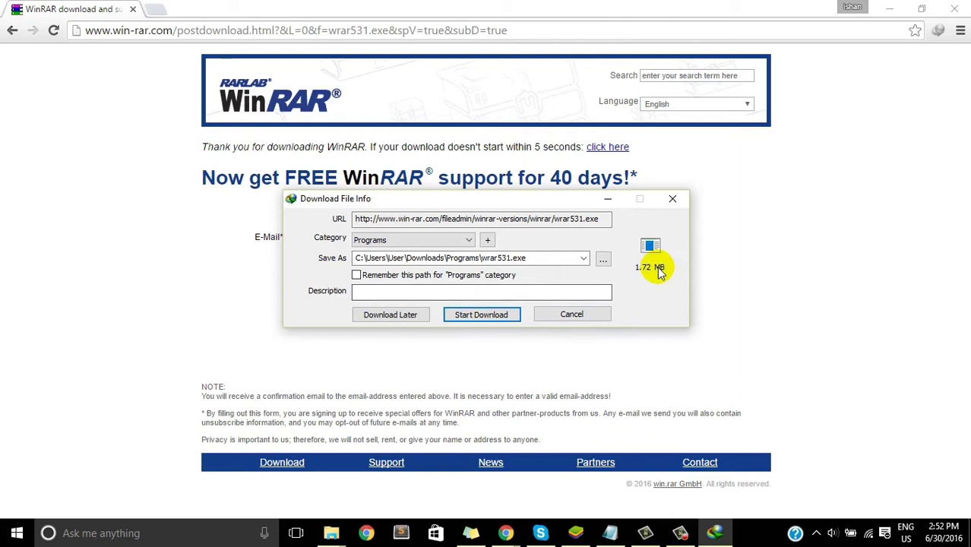
click(503, 315)
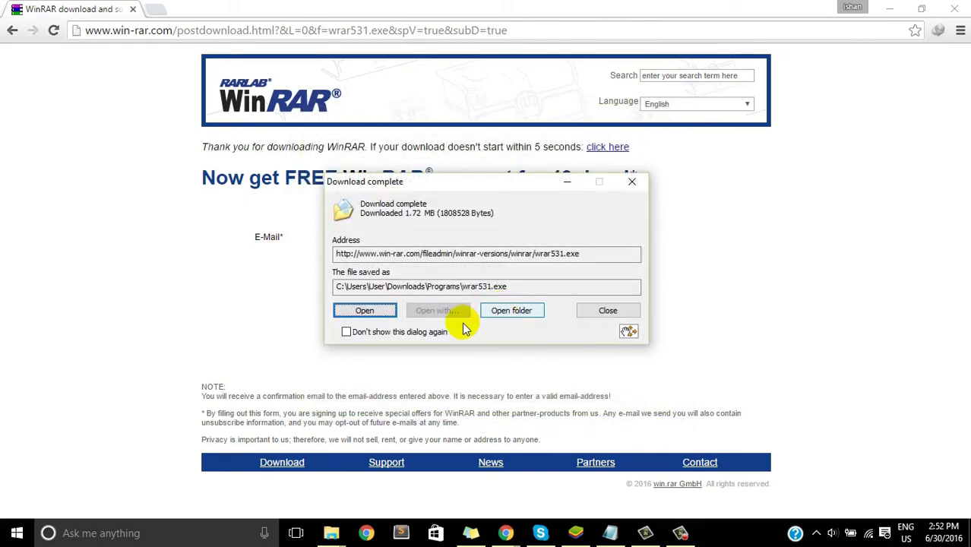
Run the downloaded installer and install WinRAR in C:\Program Files (x86)\WinRAR with the default file associations and integration options.
click(381, 315)
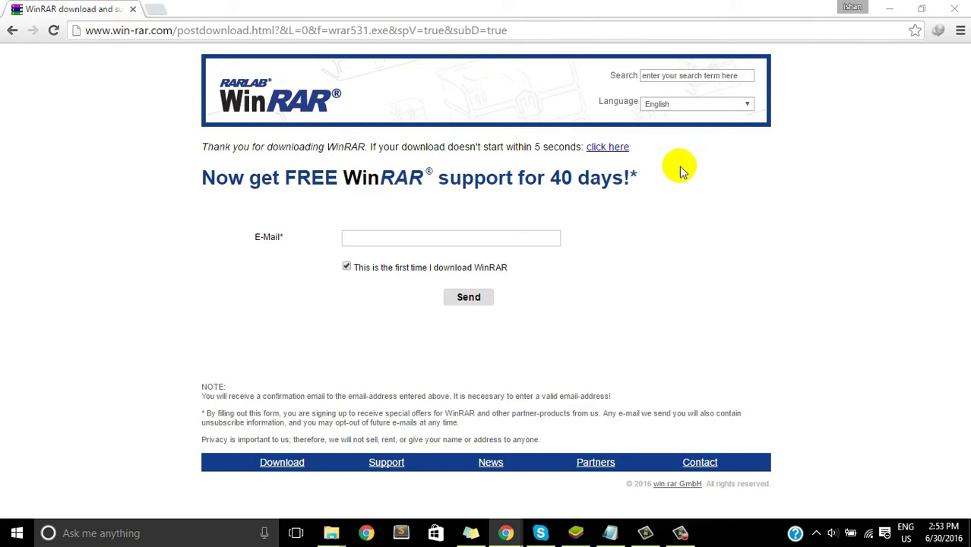
click(885, 7)
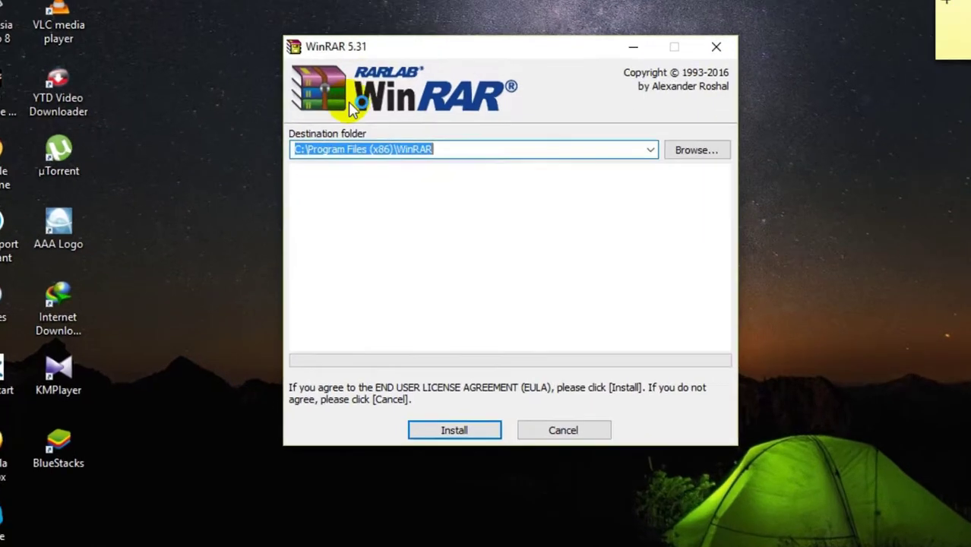
click(444, 432)
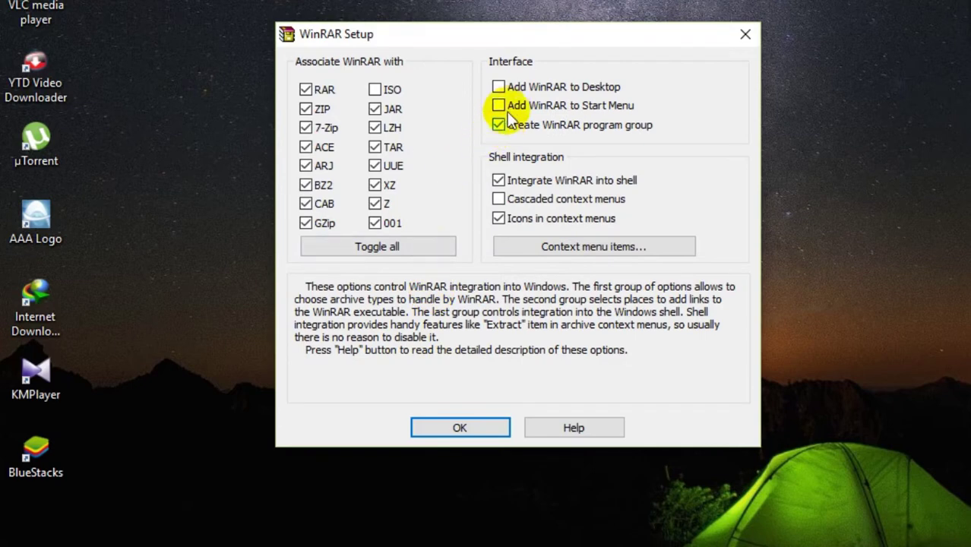
click(462, 430)
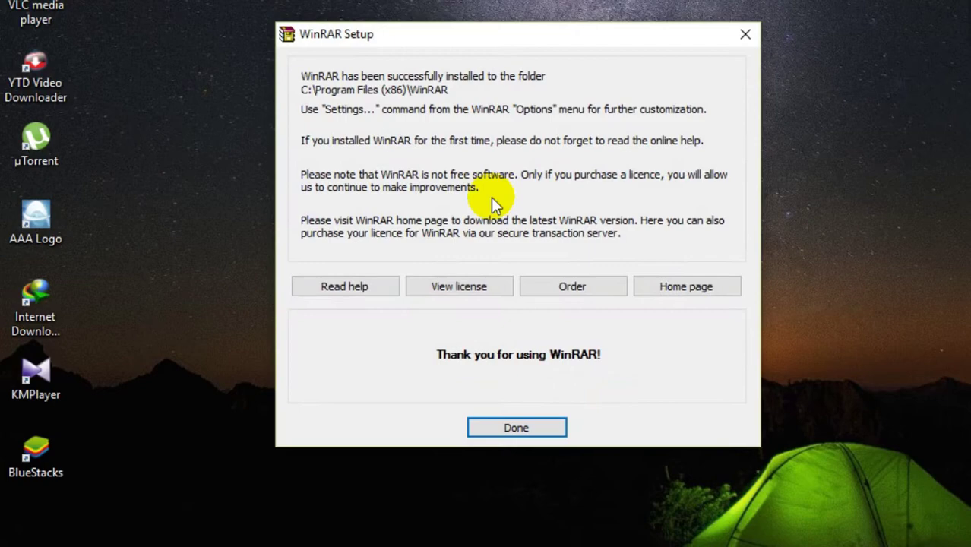
click(502, 425)
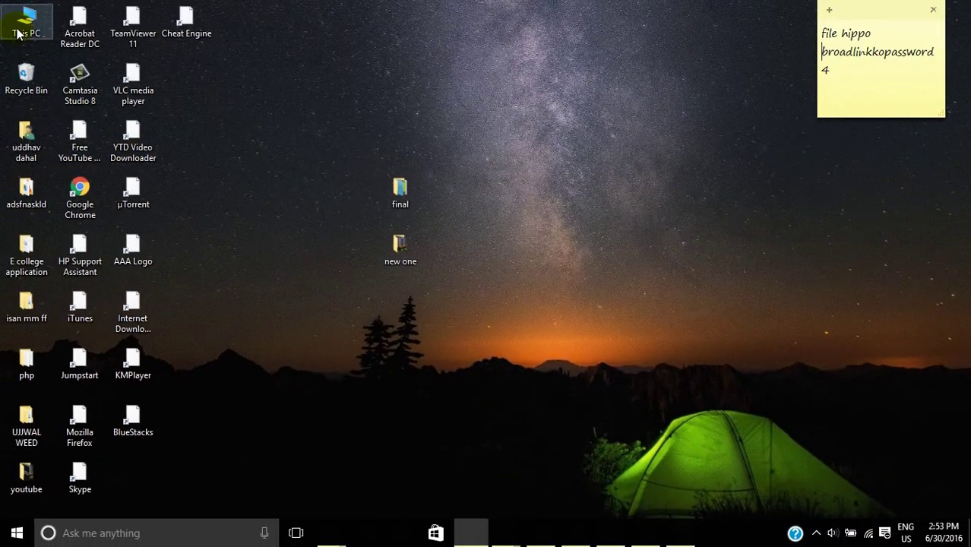
click(19, 34)
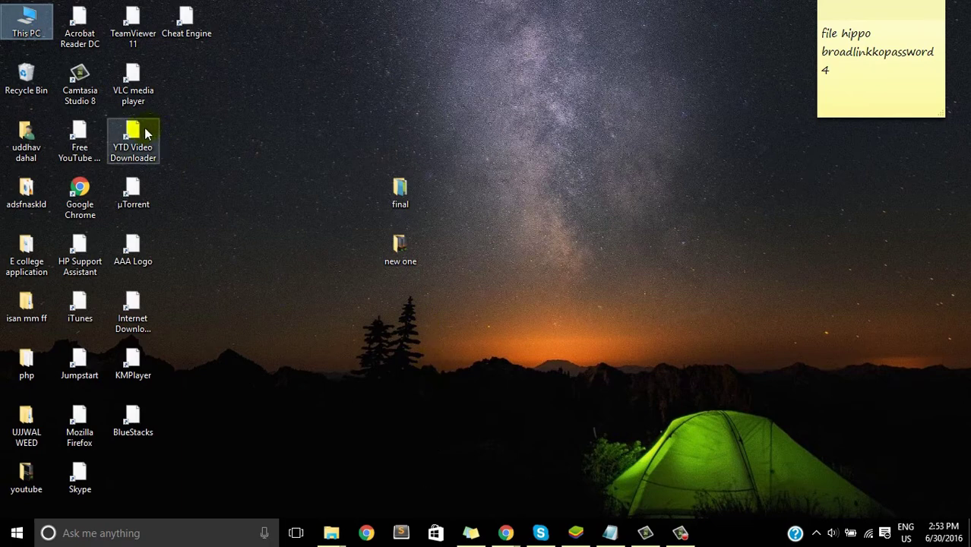
click(23, 28)
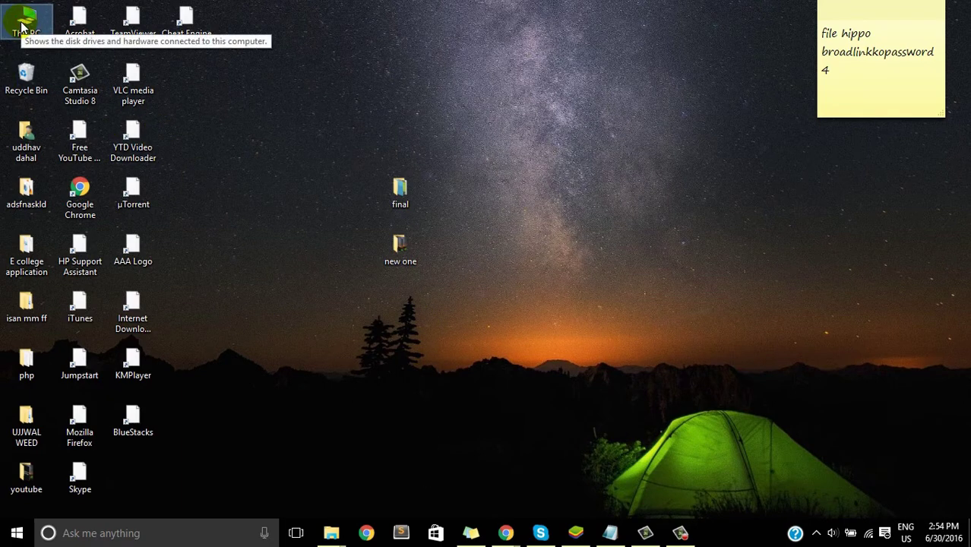
click(29, 148)
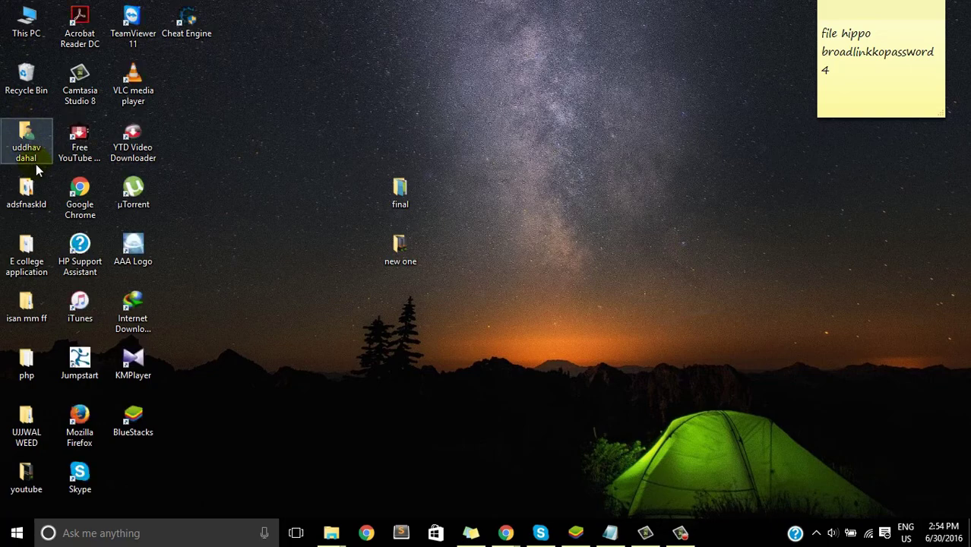
double_click(36, 164)
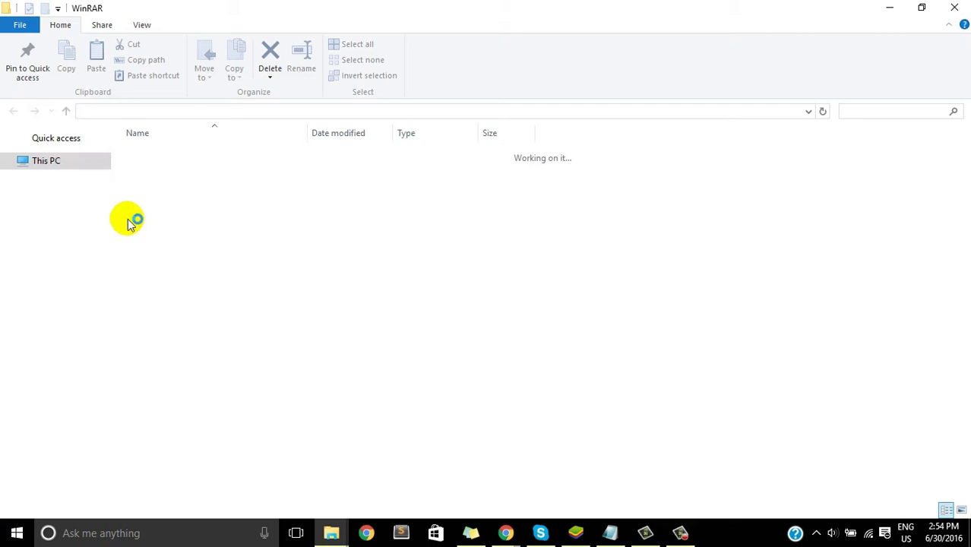
Go to the download folder inside Downloads > New folder and locate the Sleeping Dogs Crack Only Download archive.
click(64, 220)
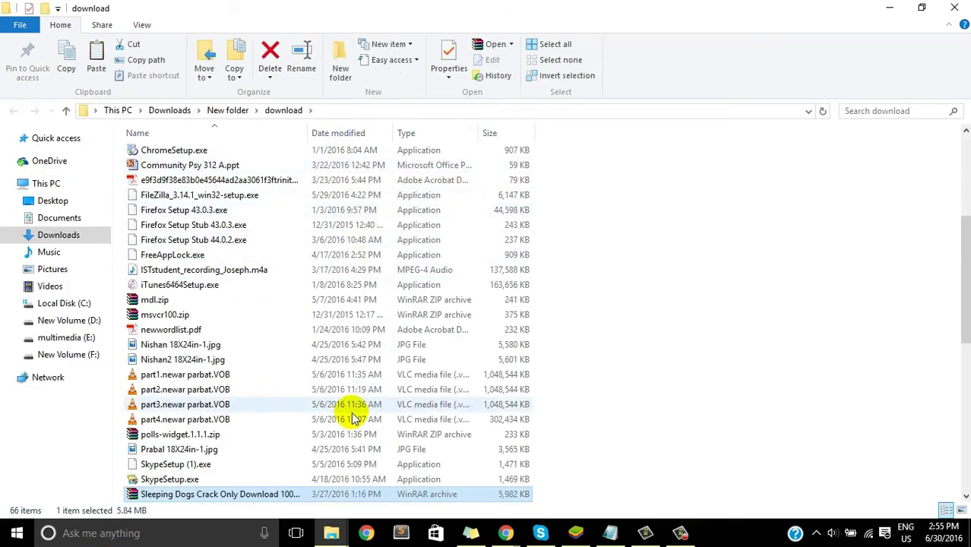
scroll(352, 410, up, 3)
scroll(352, 418, down, 1)
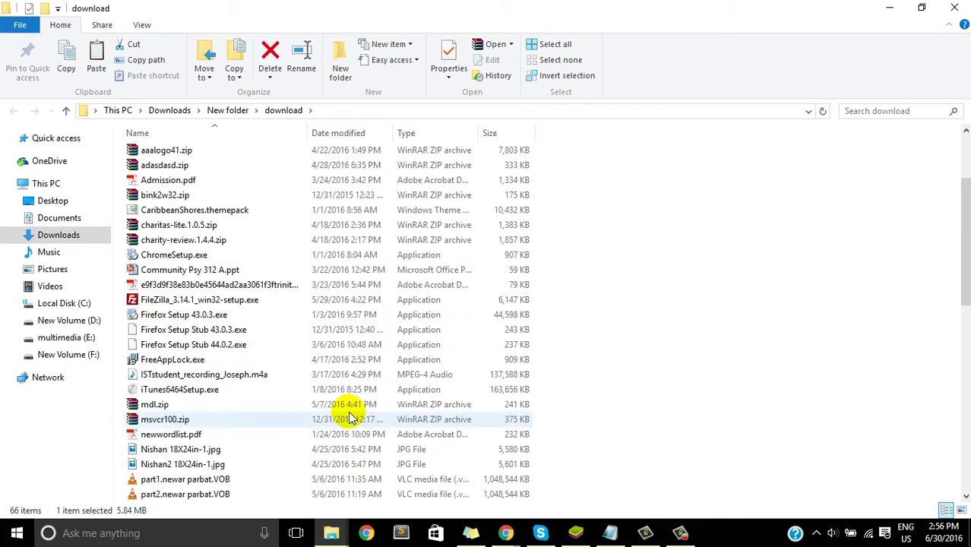
scroll(351, 418, down, 1)
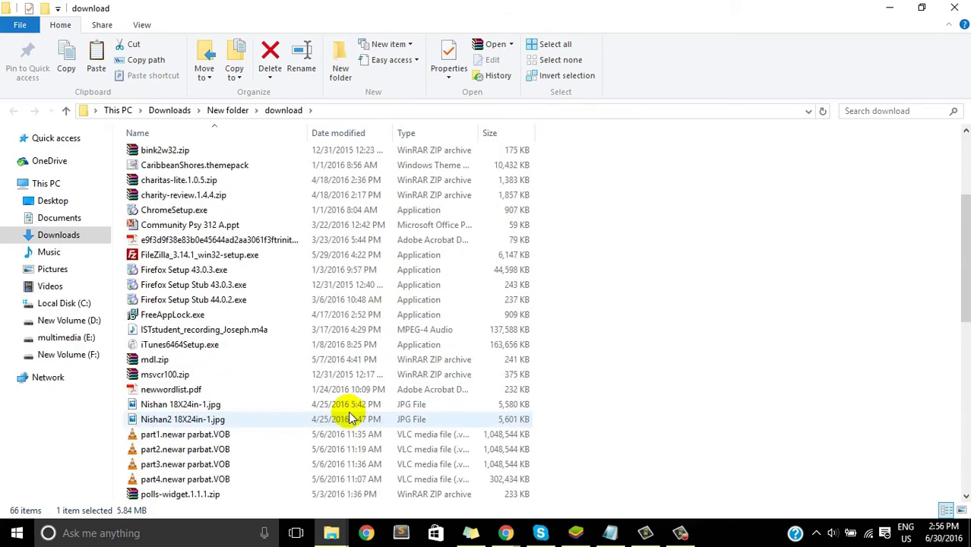
scroll(348, 376, down, 5)
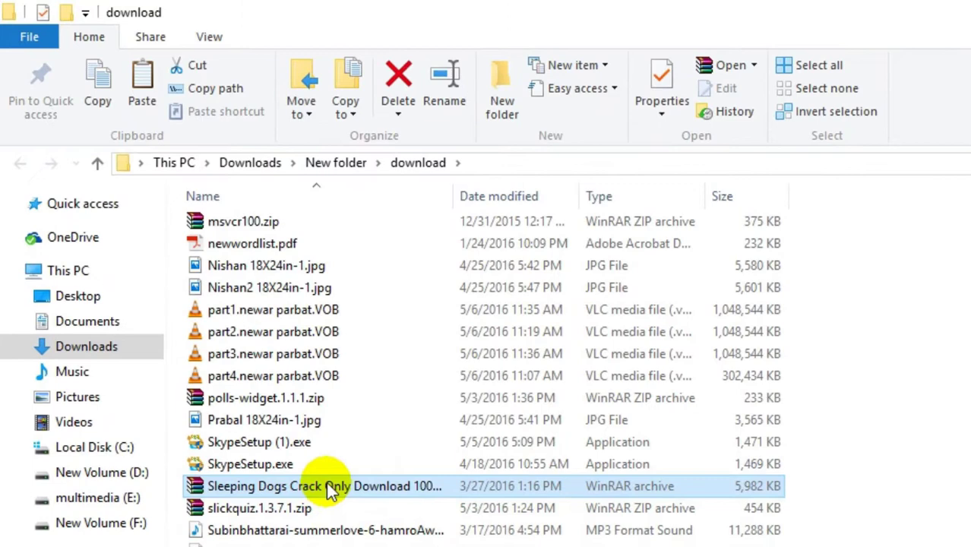
Check the file type and associated program in the Sleeping Dogs archive's general properties, and close them.
double_click(326, 484)
right_click(326, 484)
click(361, 465)
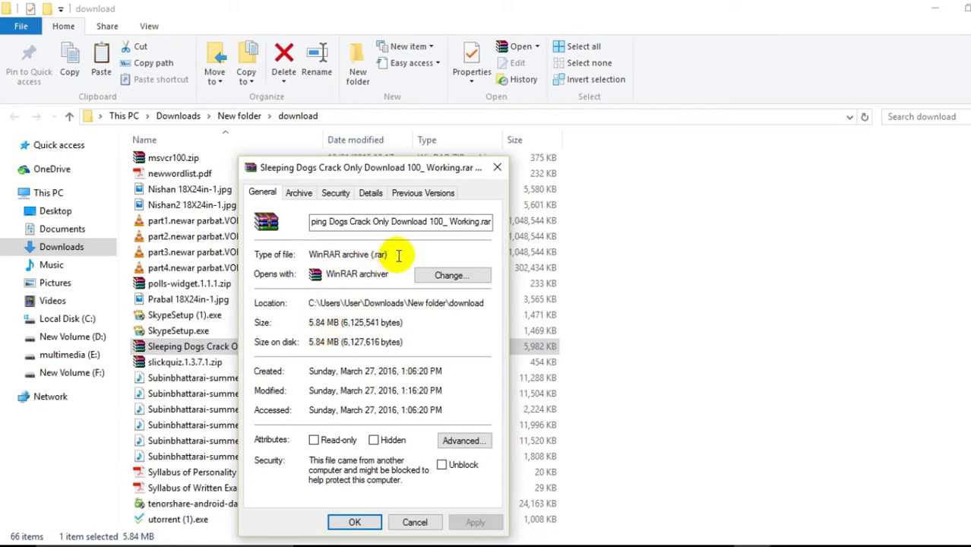
click(354, 522)
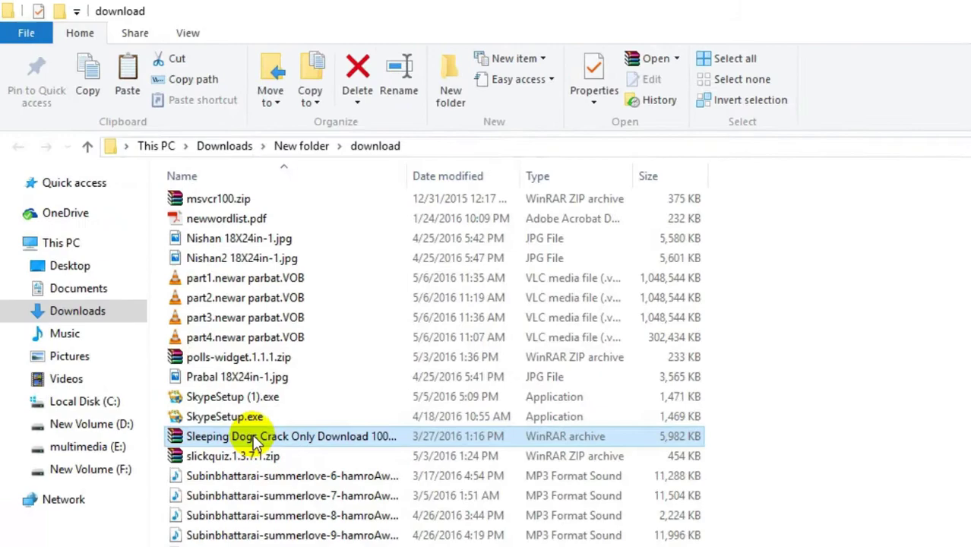
Extract the Sleeping Dogs Crack Only Download archive directly into the current folder and select the extracted application.
right_click(186, 346)
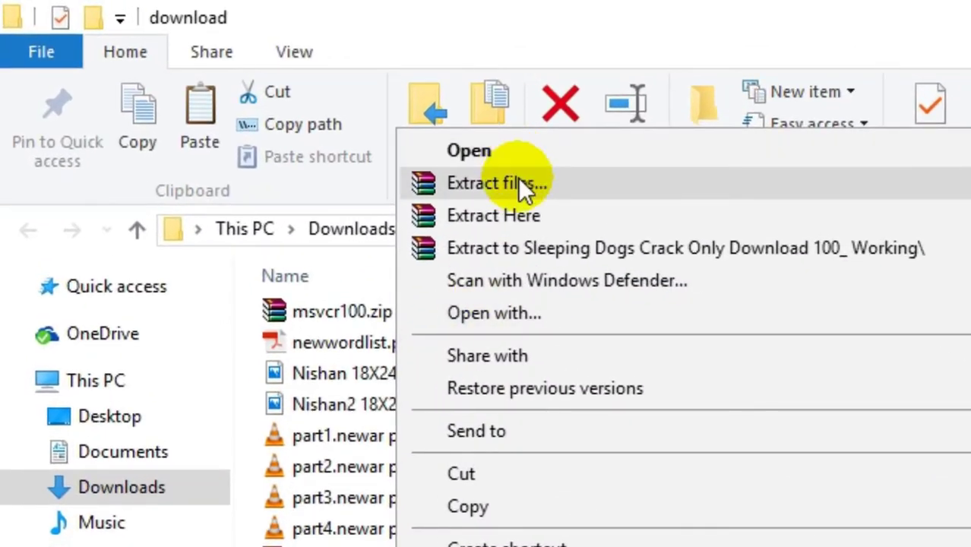
click(516, 214)
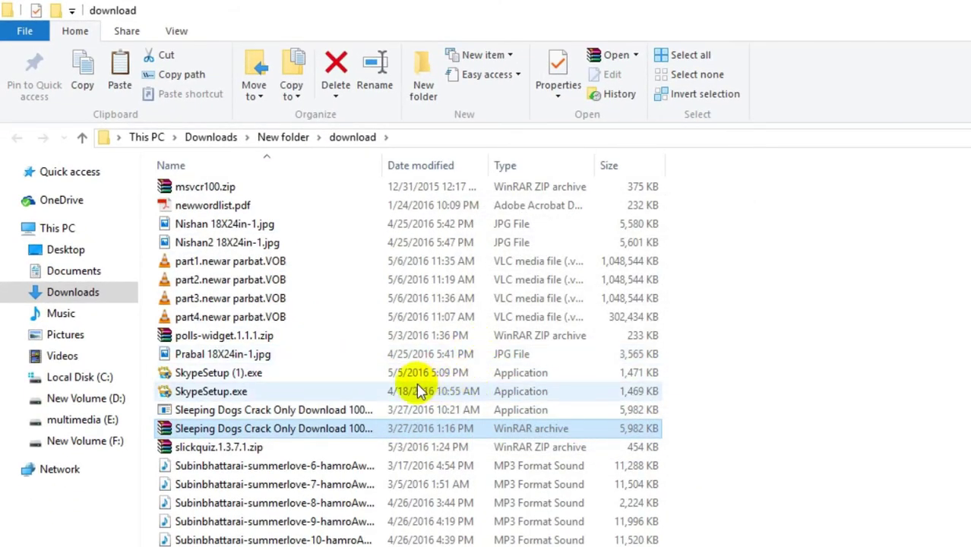
click(327, 412)
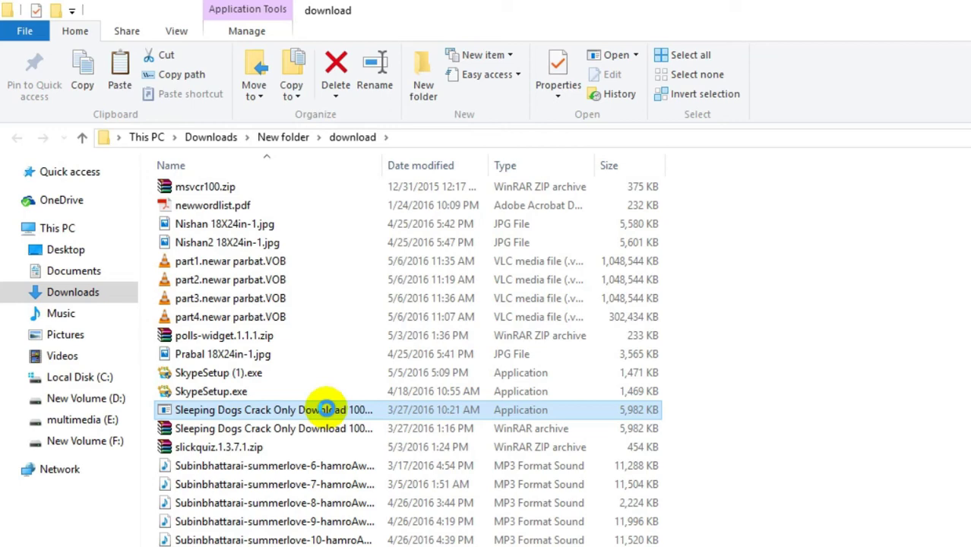
right_click(327, 410)
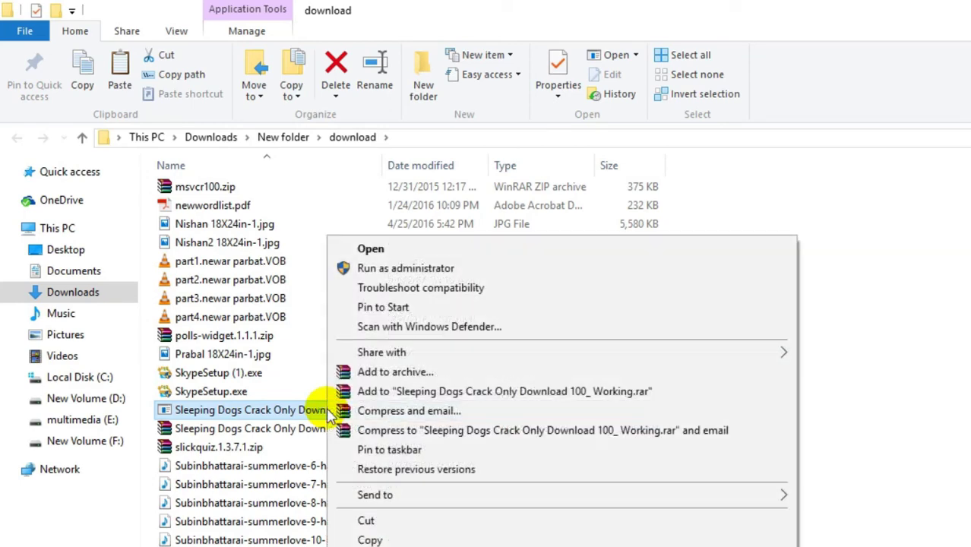
click(957, 253)
Leave the download folder and show the desktop.
key(alt+Up)
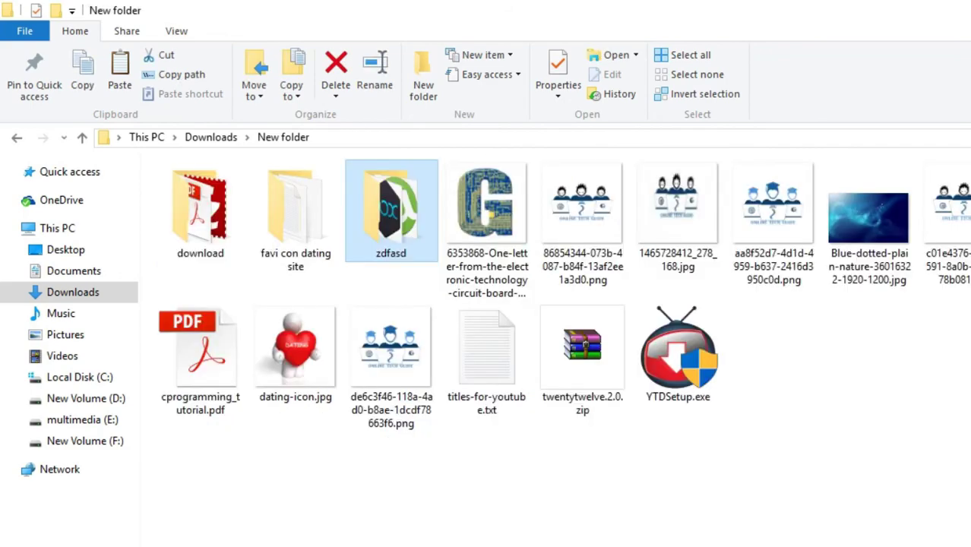
key(super+e)
key(super+d)
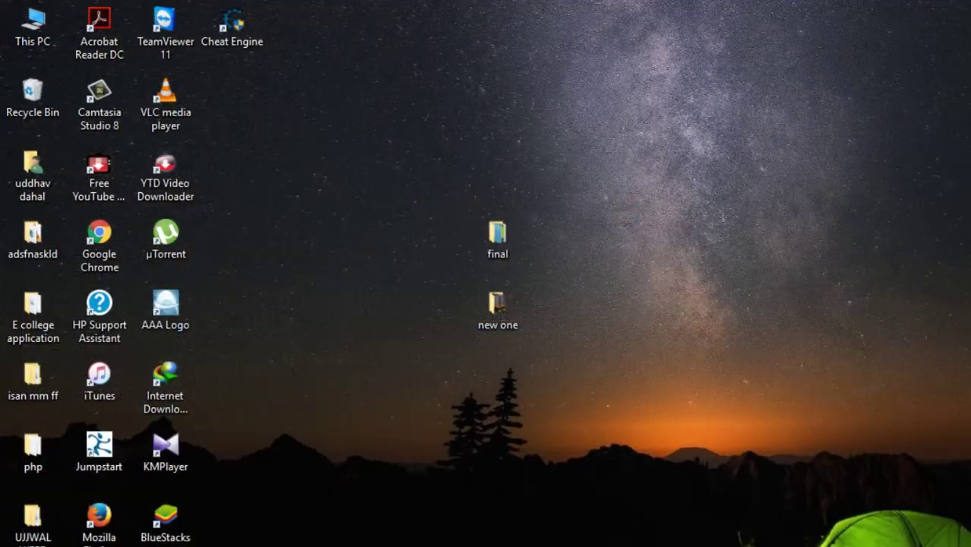